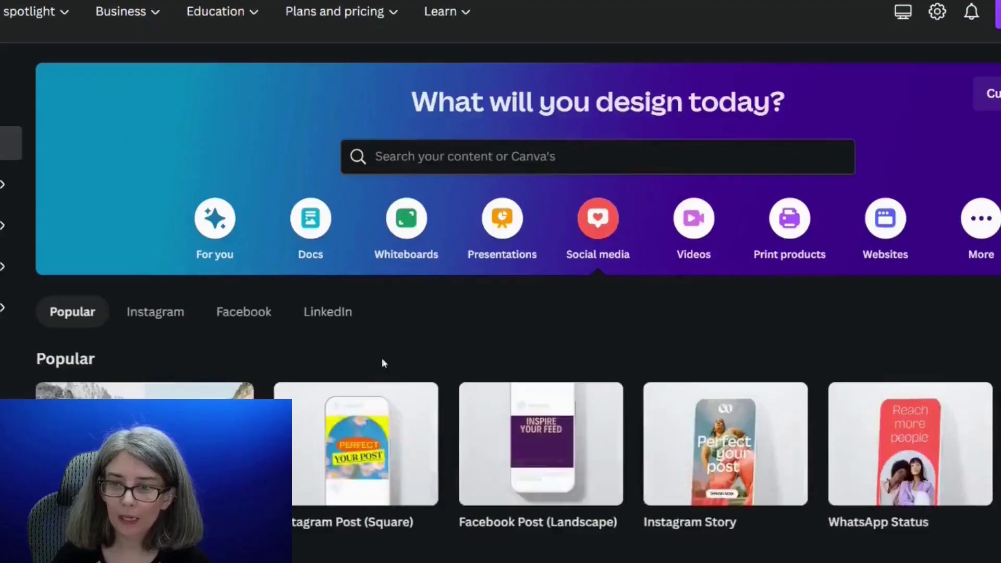
Step: Start a blank square Instagram post, set the portrait photo as its background and smart-crop it
click(350, 441)
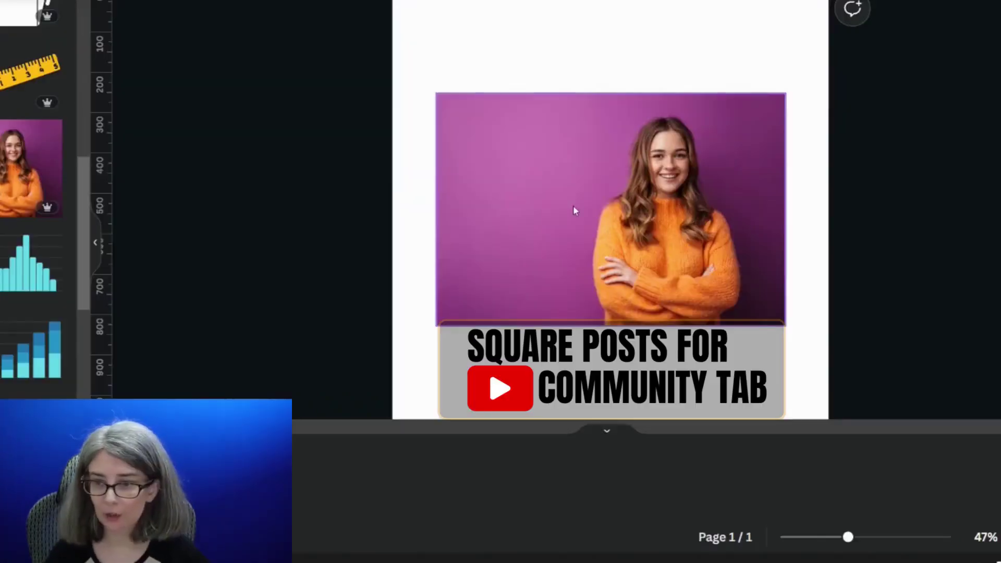
right_click(573, 209)
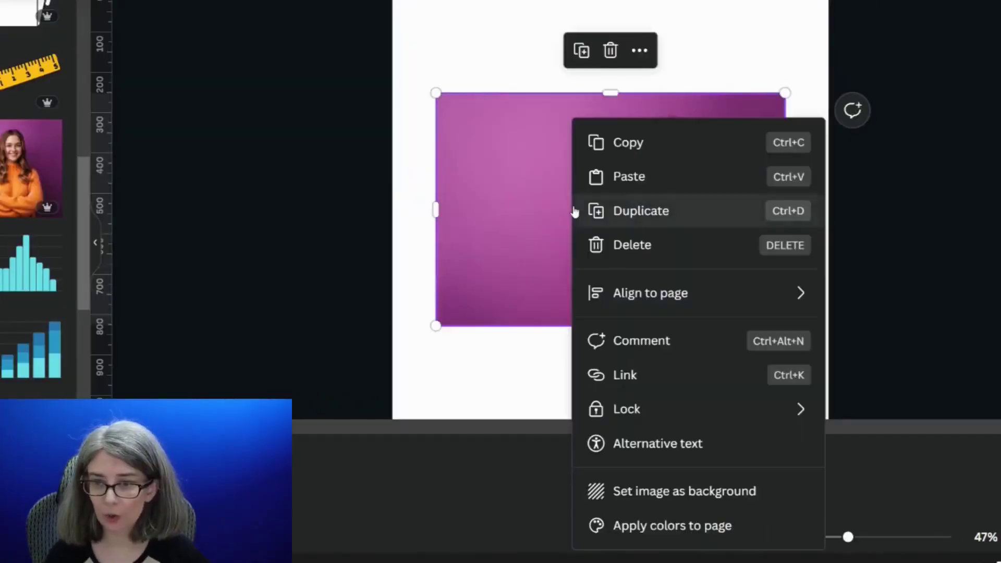
click(656, 490)
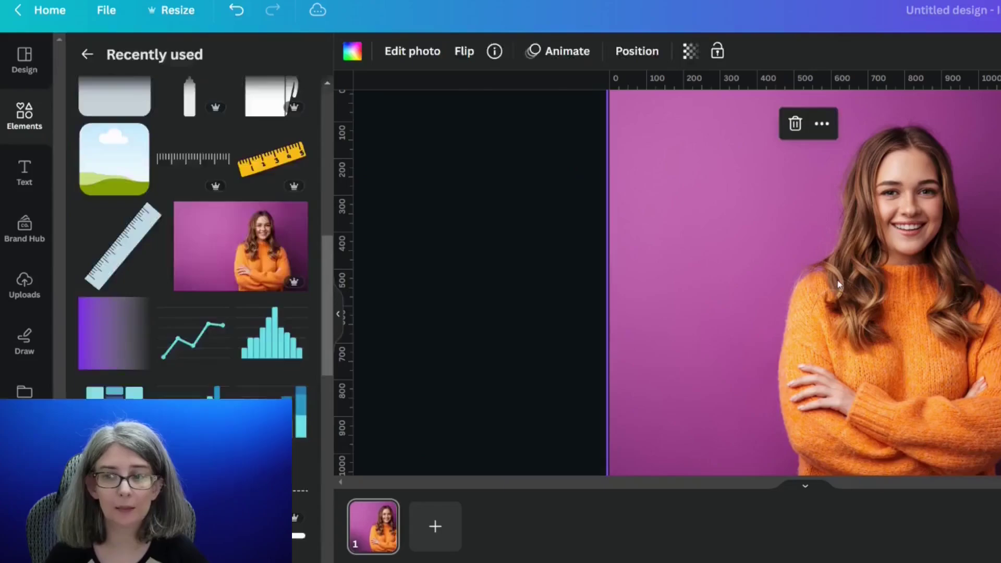
double_click(547, 182)
click(203, 124)
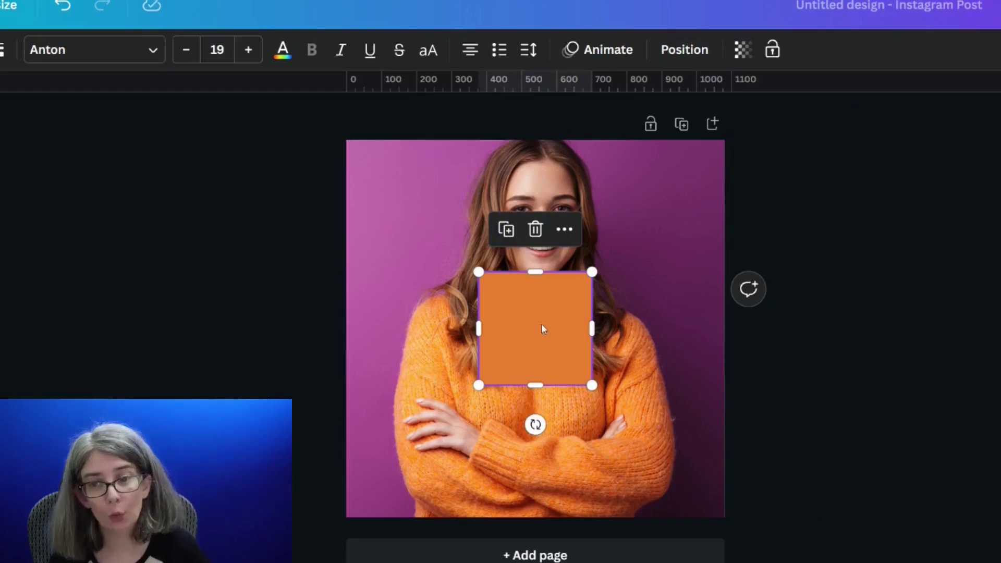
Step: Move the orange square to the bottom-left corner and stretch it into a 1,080 × 324 bar
drag(543, 328, 415, 456)
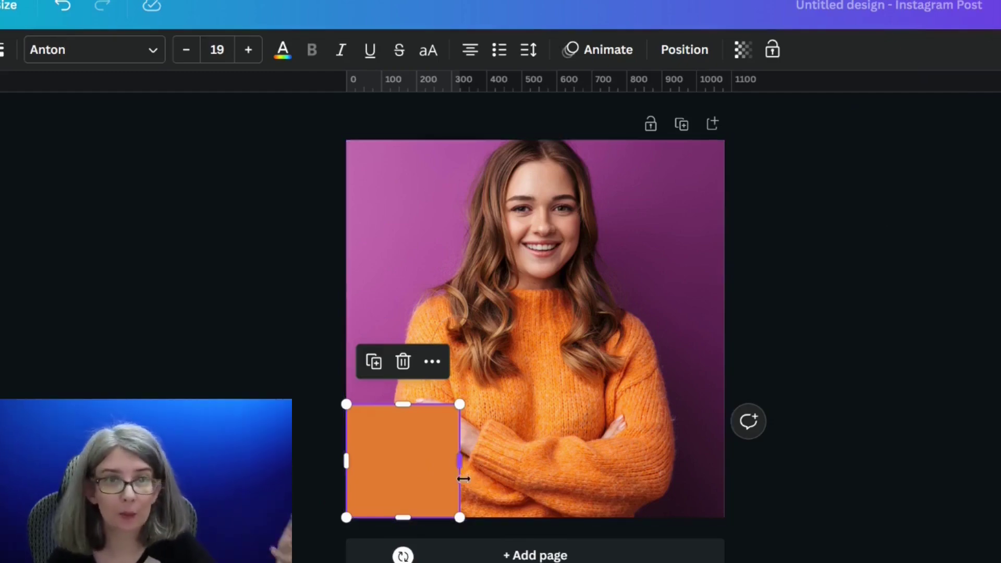
drag(461, 460, 735, 461)
click(965, 442)
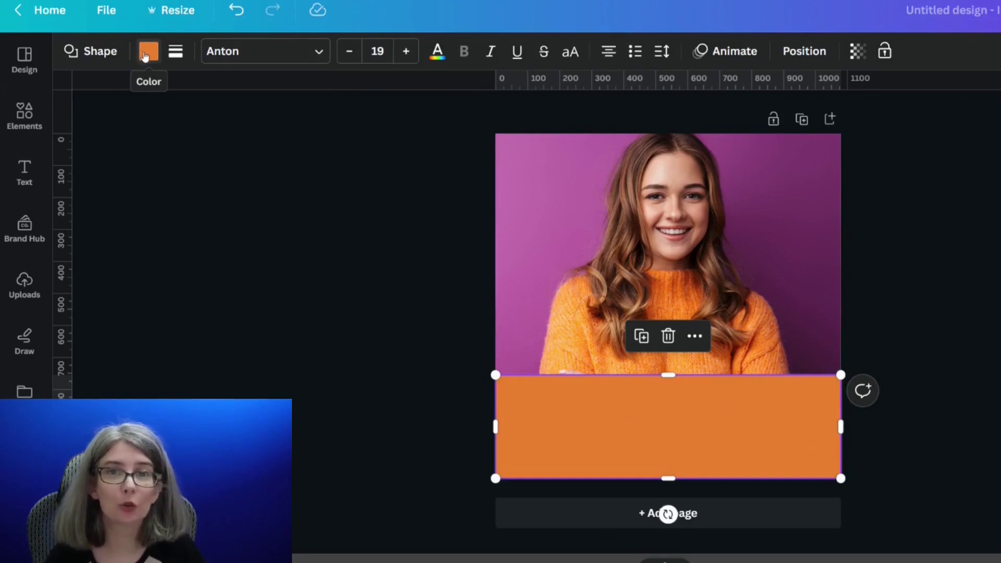
Step: Give the bar a gradient fill from orange to deep crimson #920029
click(147, 53)
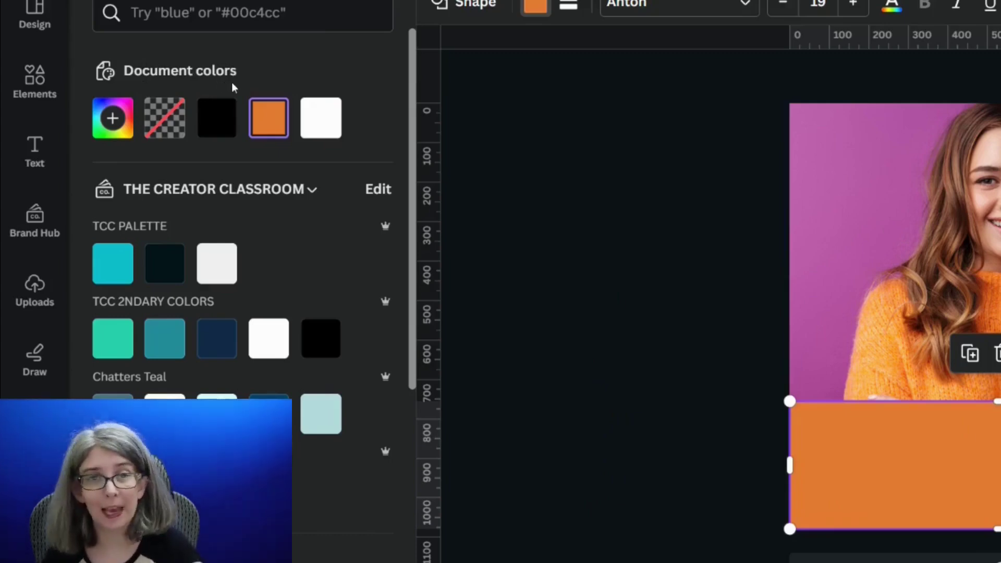
mouse_move(264, 135)
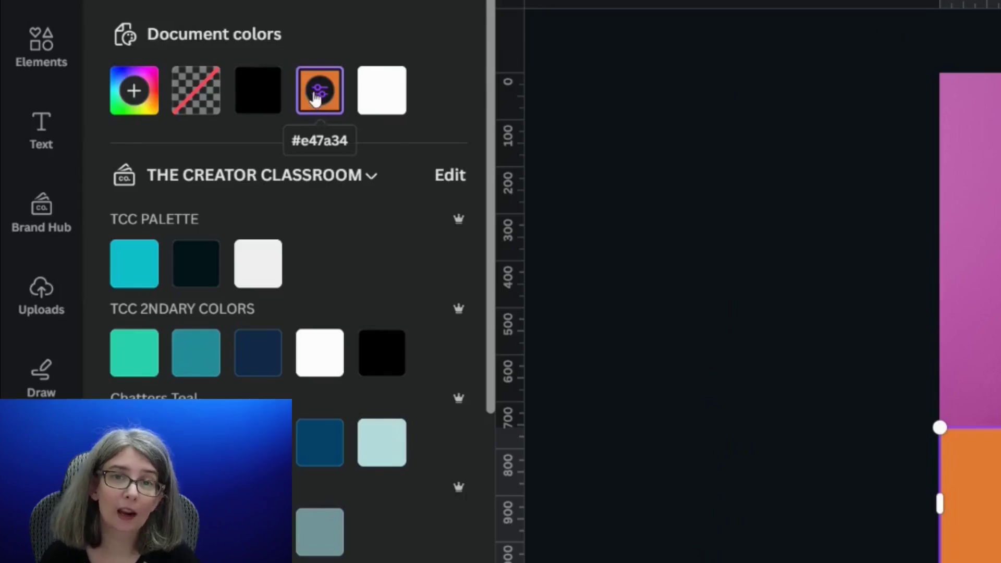
click(315, 98)
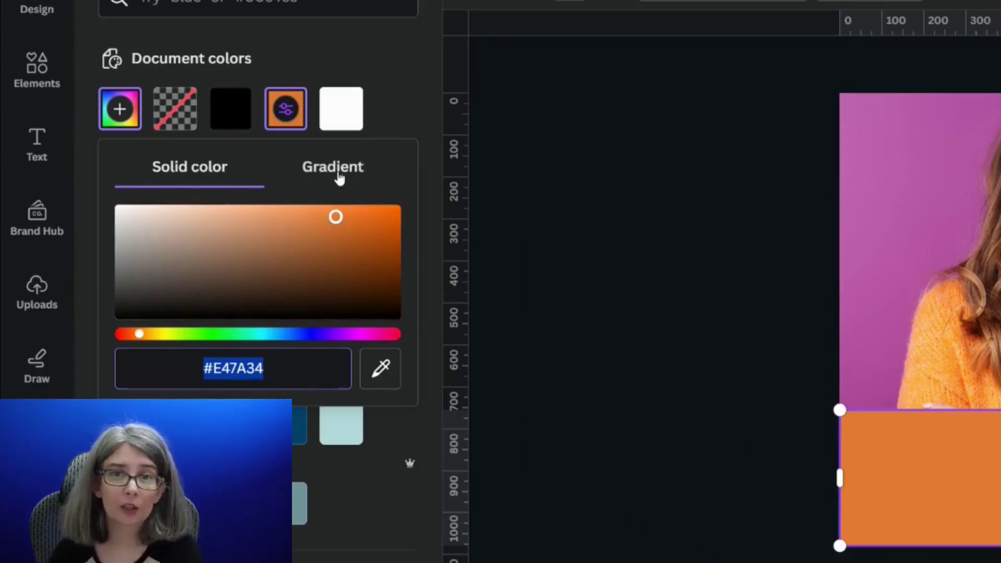
click(338, 175)
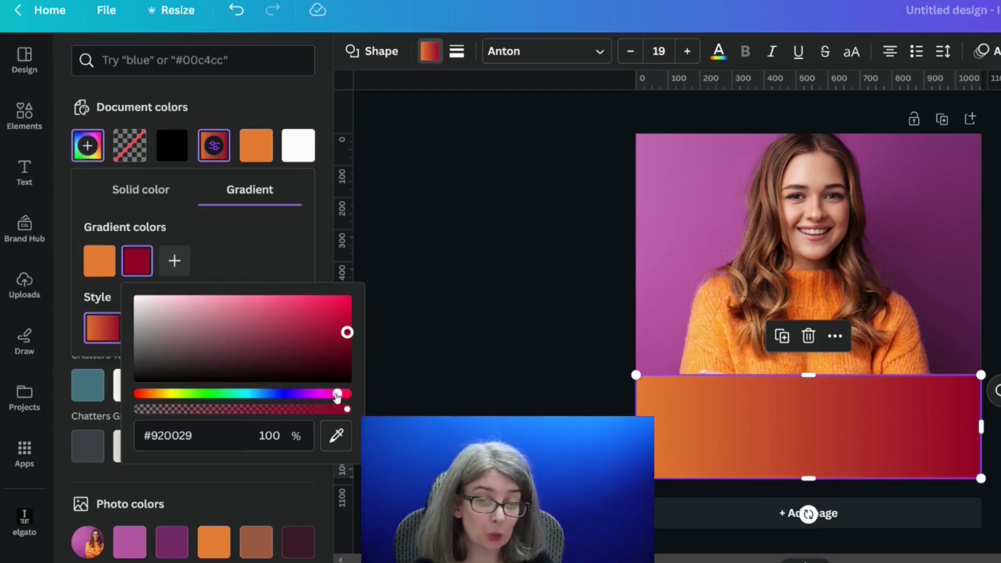
Step: Tweak the second gradient colour's hue, make it fully transparent, and realign the bar at the bottom
drag(338, 396, 330, 395)
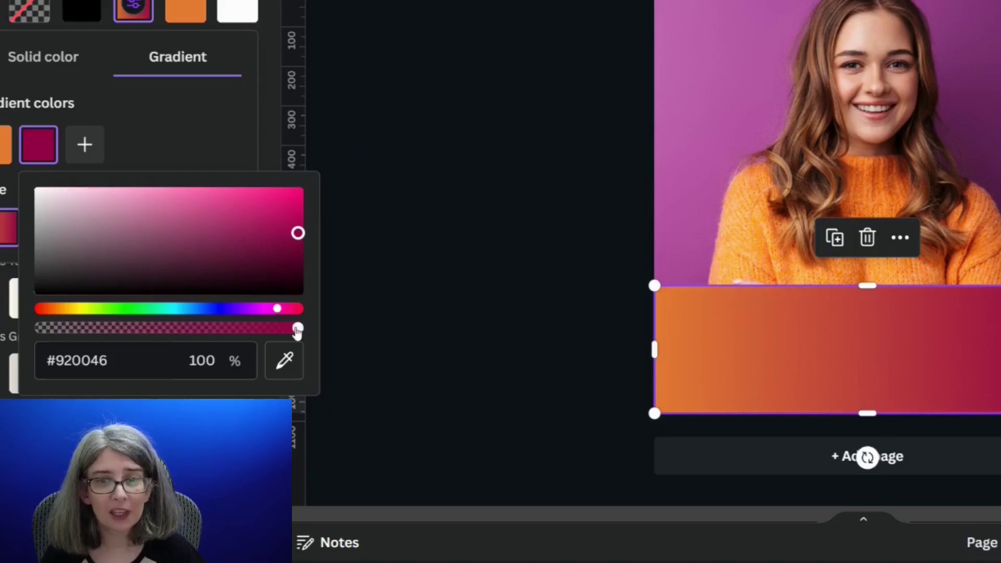
drag(296, 328, 76, 337)
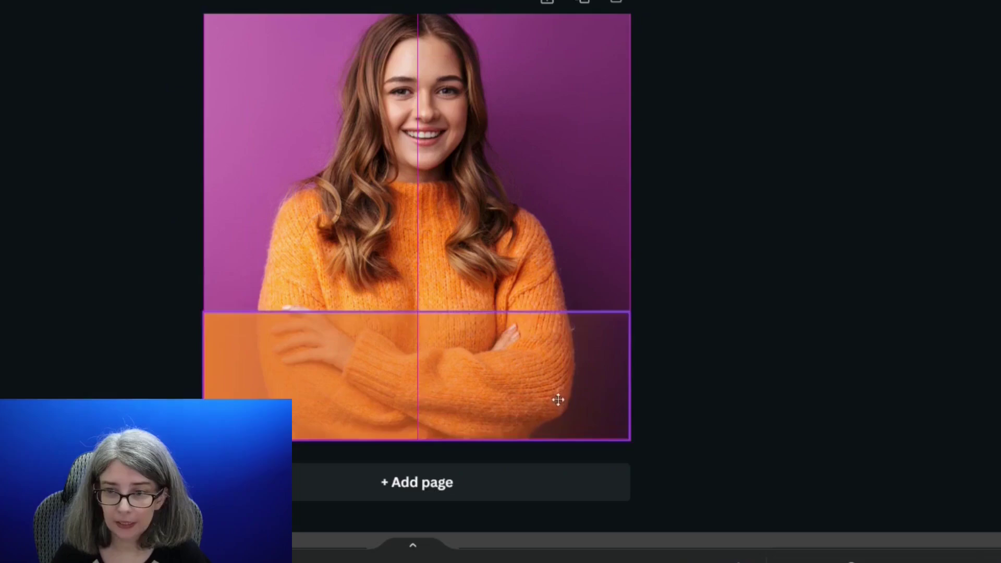
drag(1000, 372, 1000, 376)
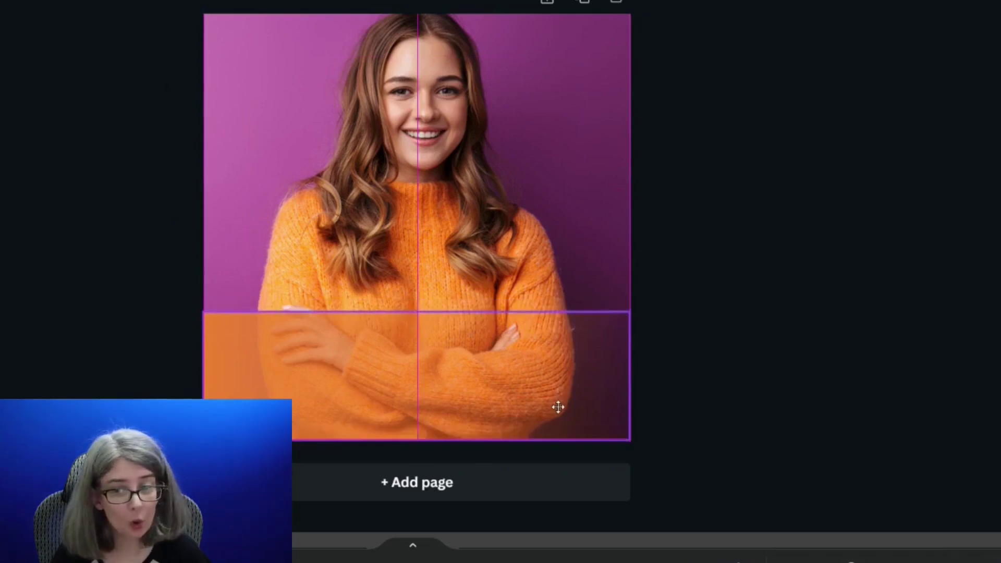
drag(558, 407, 558, 408)
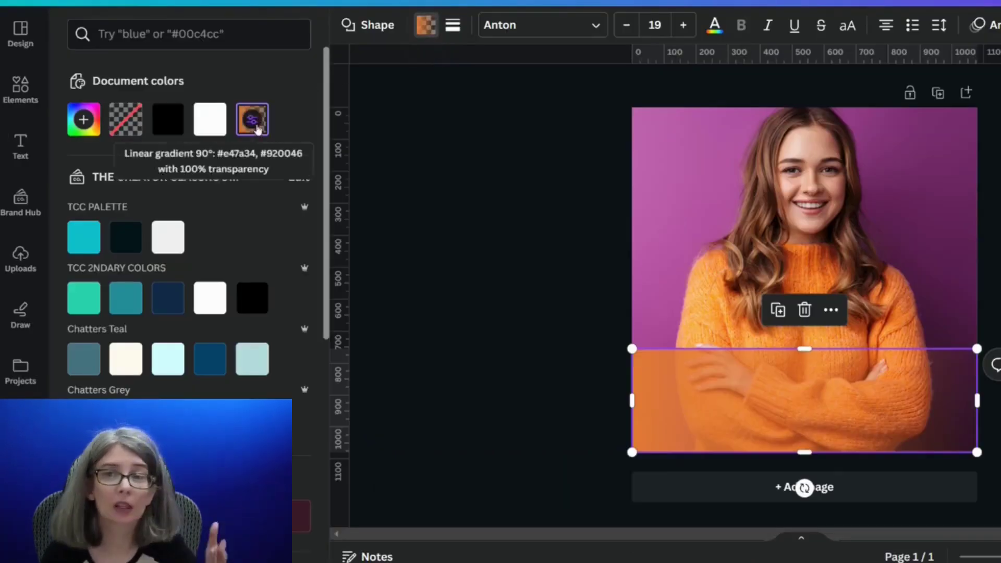
Step: Switch the bar's gradient to the Linear 180° style
click(257, 129)
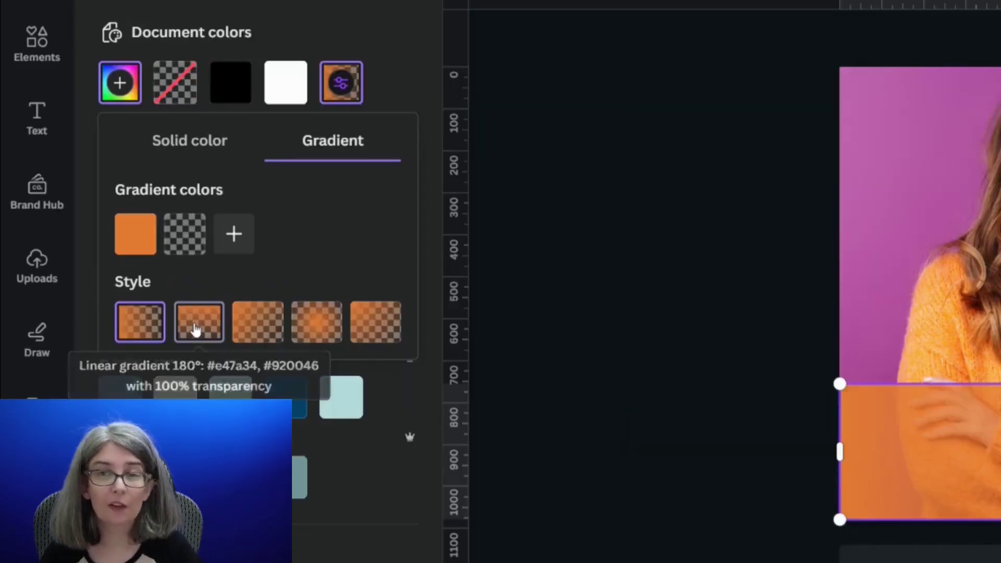
click(140, 308)
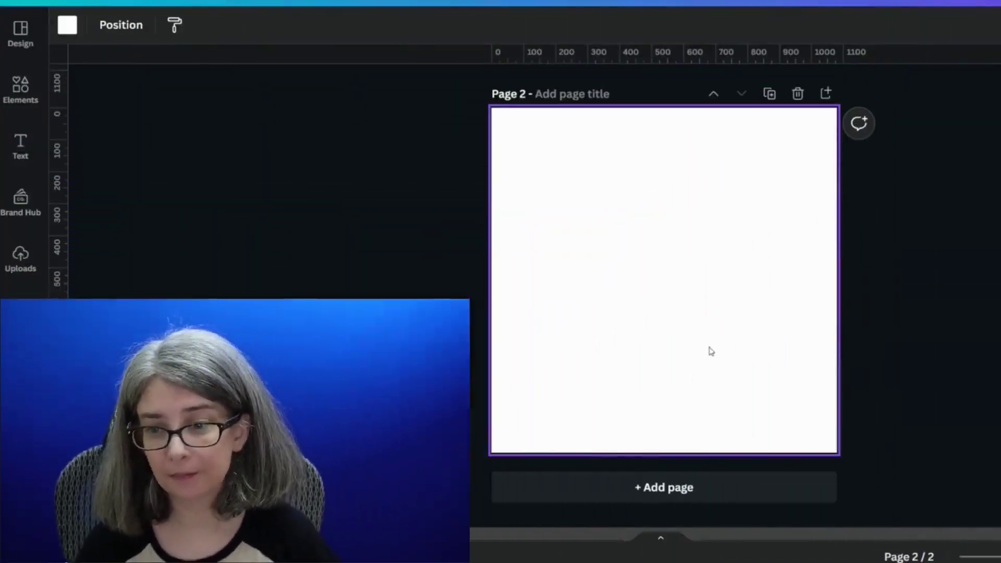
Step: Add a teal circle to the second page and enlarge it
key(c)
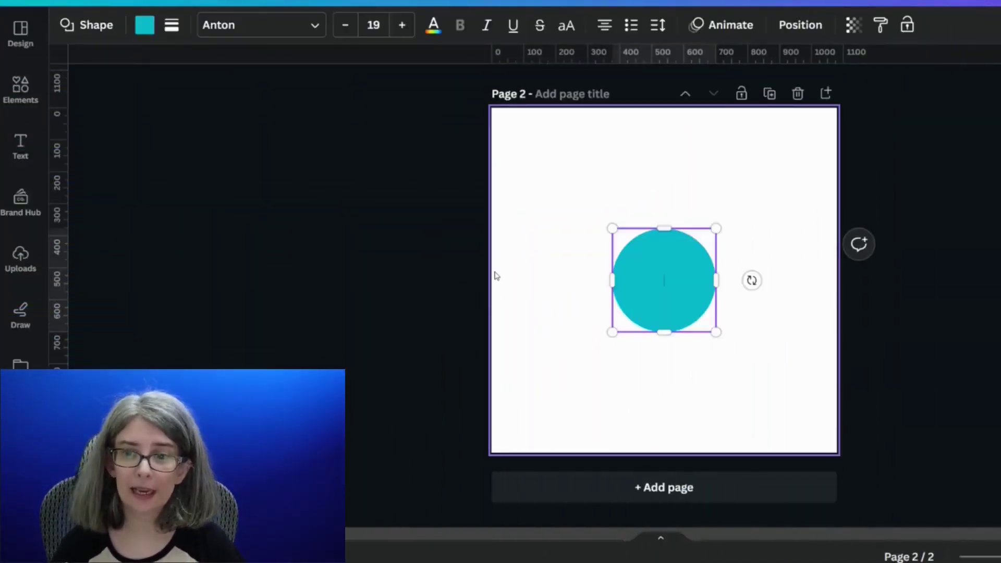
click(524, 264)
click(636, 281)
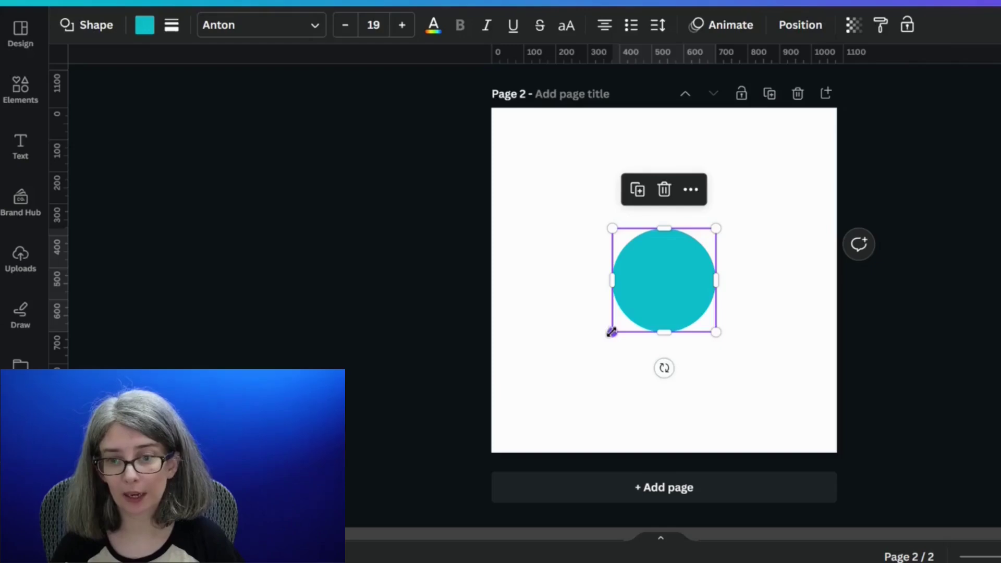
drag(611, 332, 508, 377)
click(777, 280)
click(652, 271)
Step: Give the circle a gradient from teal #00C4CC to a fully transparent #005F91
click(145, 25)
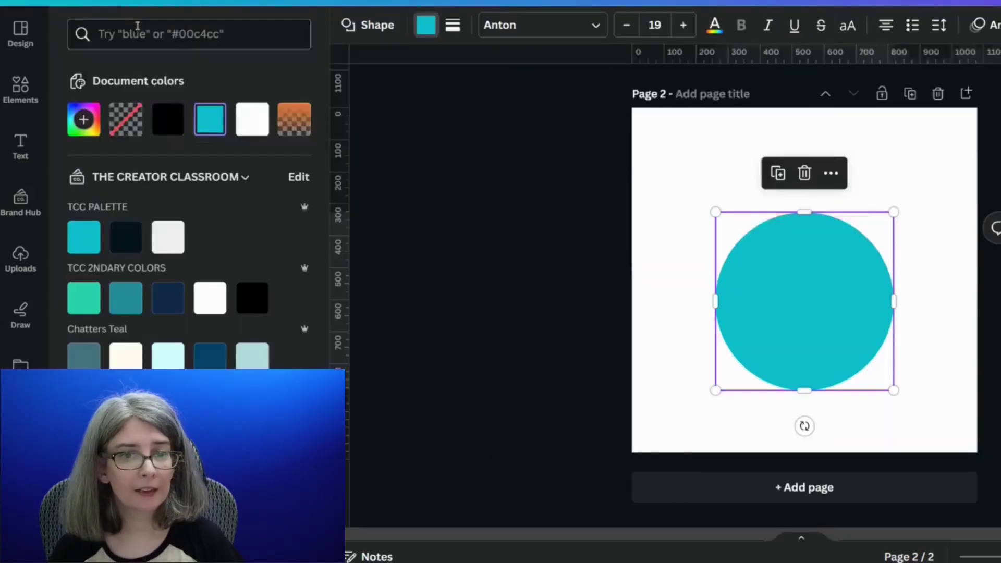
click(210, 124)
key(ctrl+c)
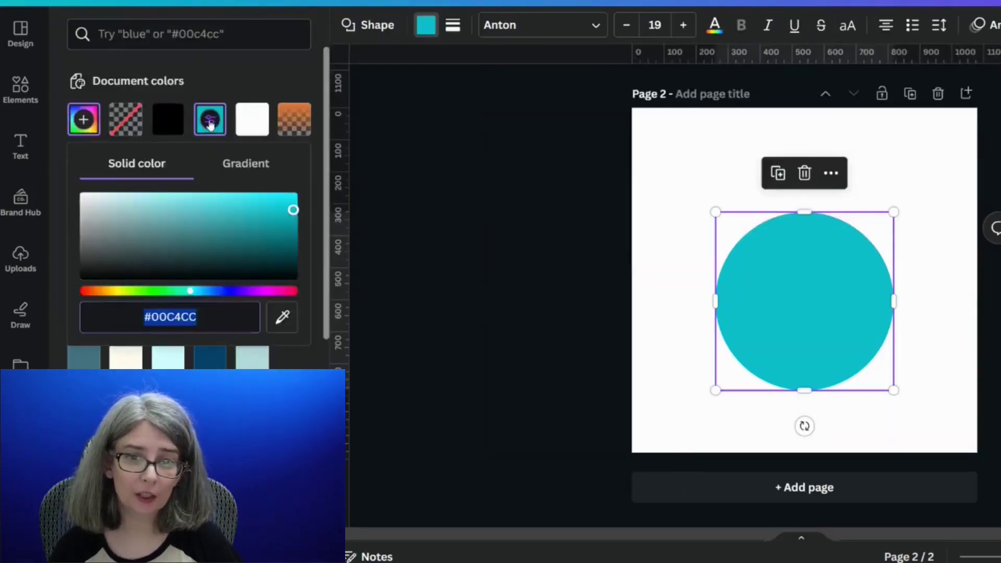
click(237, 163)
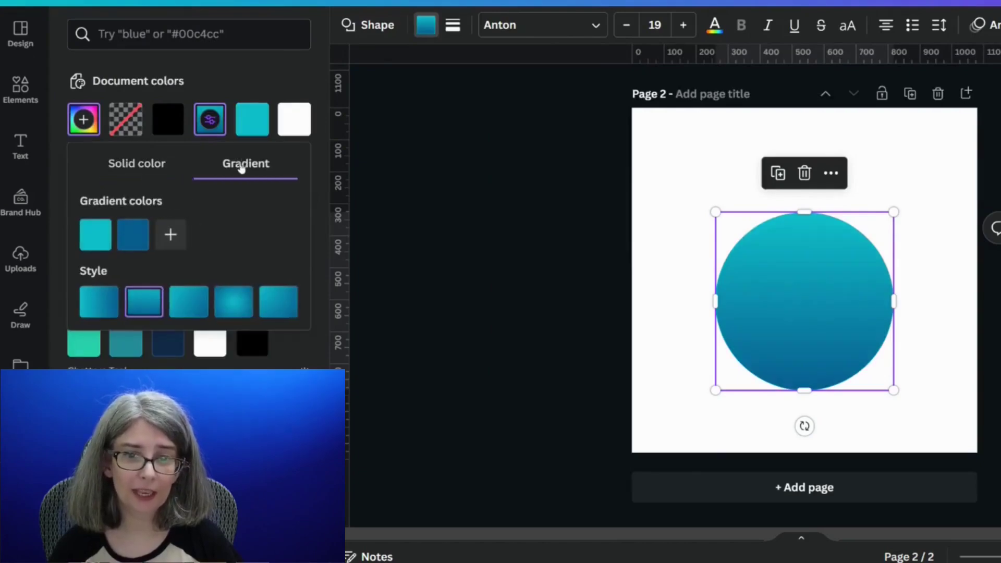
click(137, 244)
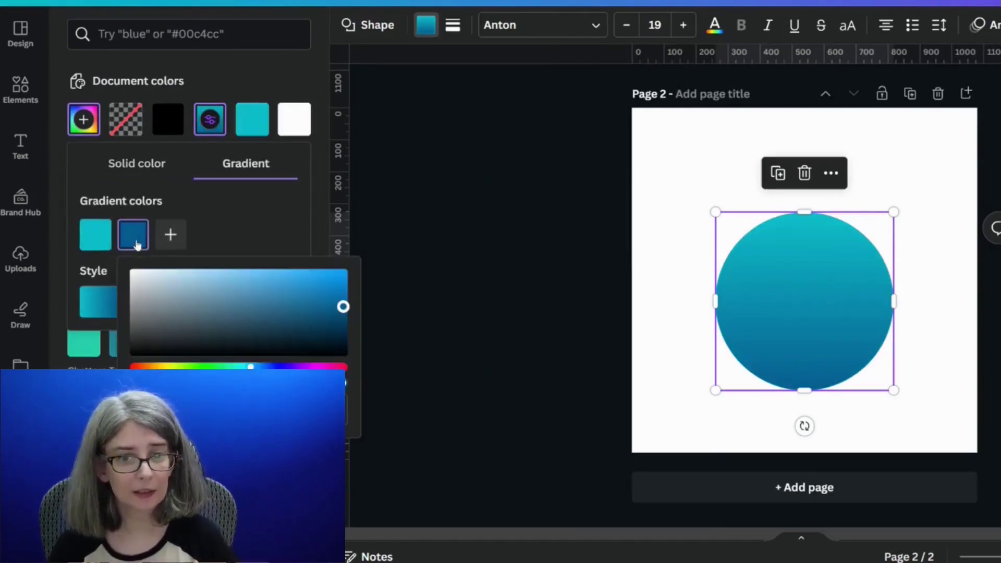
drag(293, 393, 57, 379)
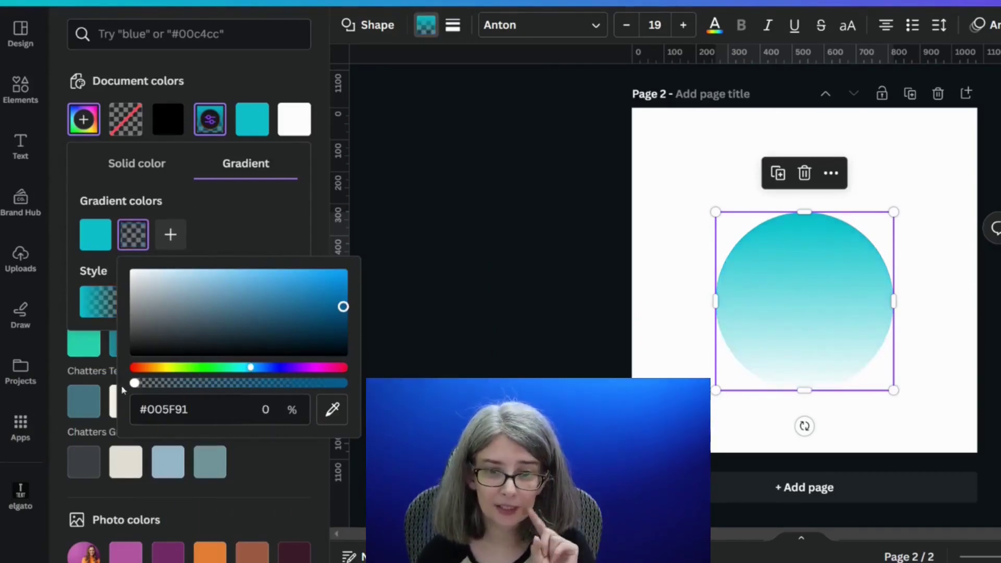
Step: Add four more colour stops to the circle's gradient
click(223, 255)
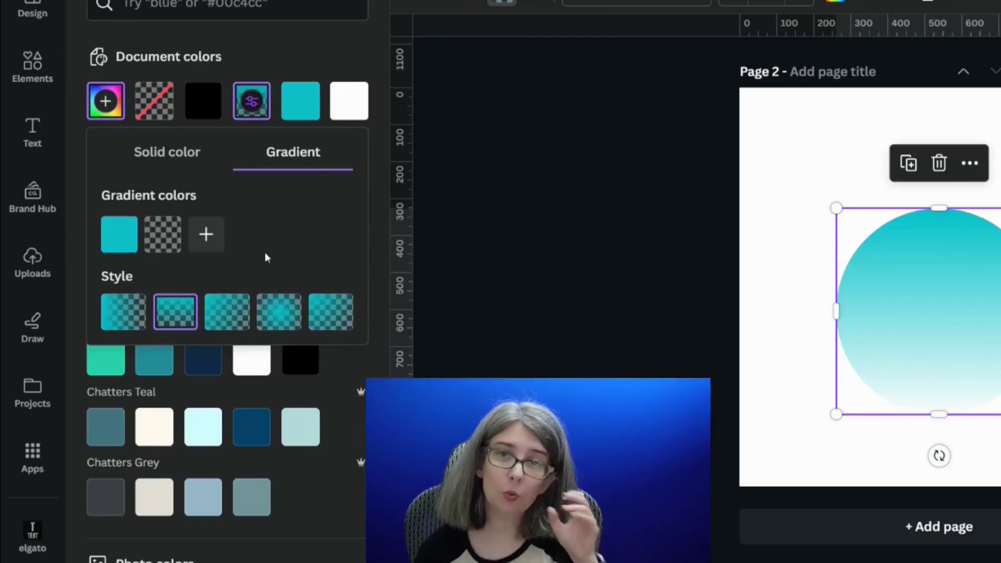
click(207, 235)
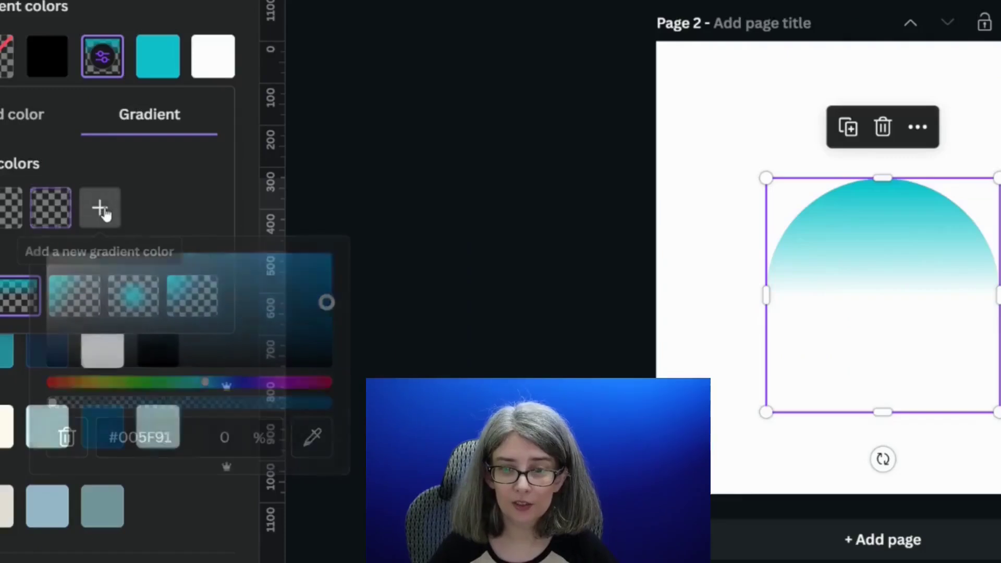
click(283, 234)
click(150, 214)
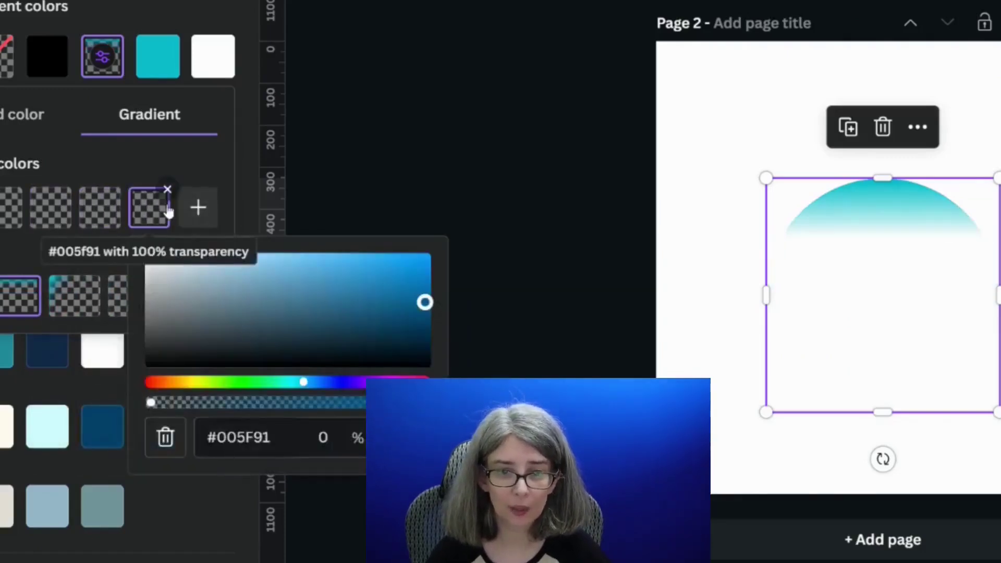
click(196, 208)
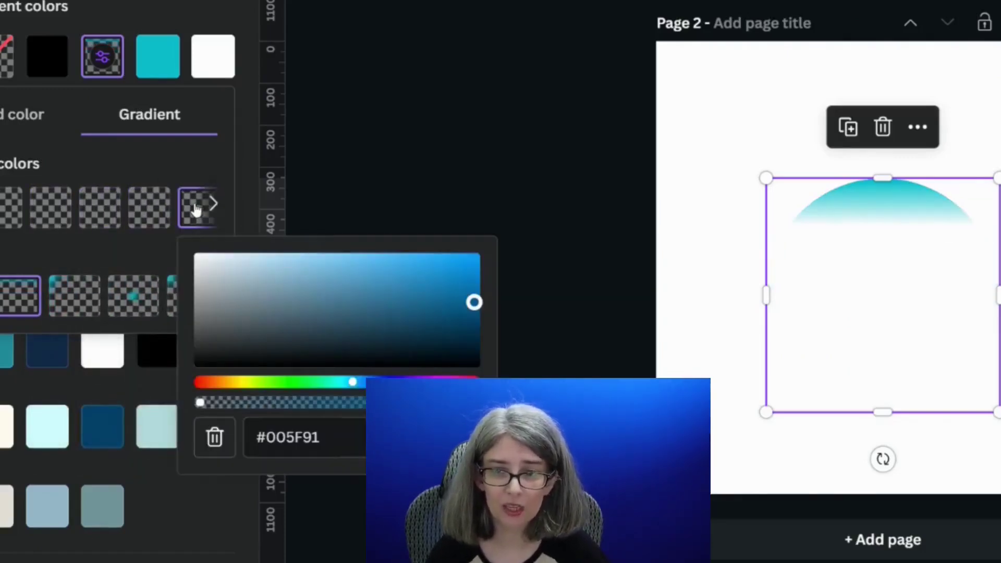
Step: Paste teal #00C4CC as the second gradient stop's colour
click(0, 212)
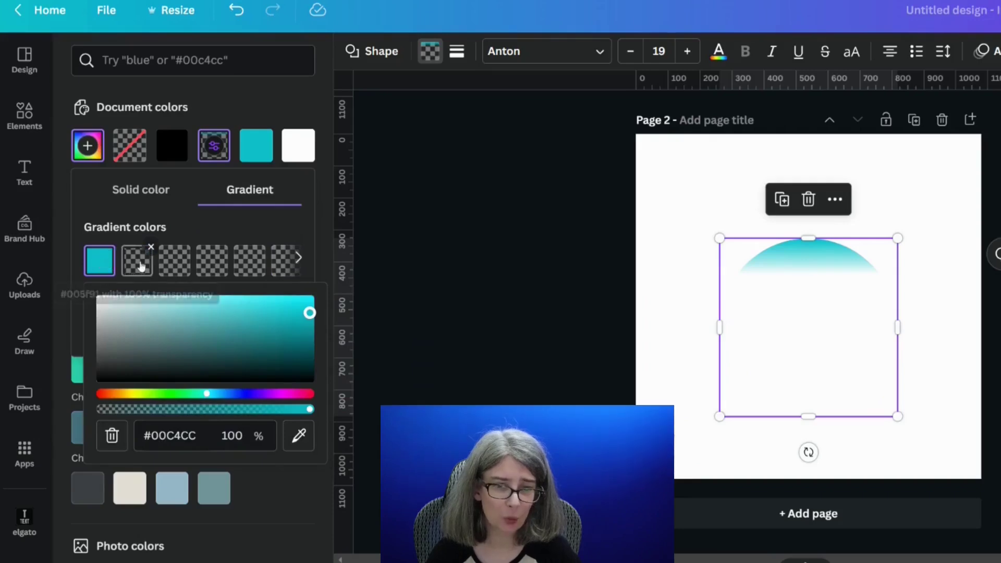
click(140, 266)
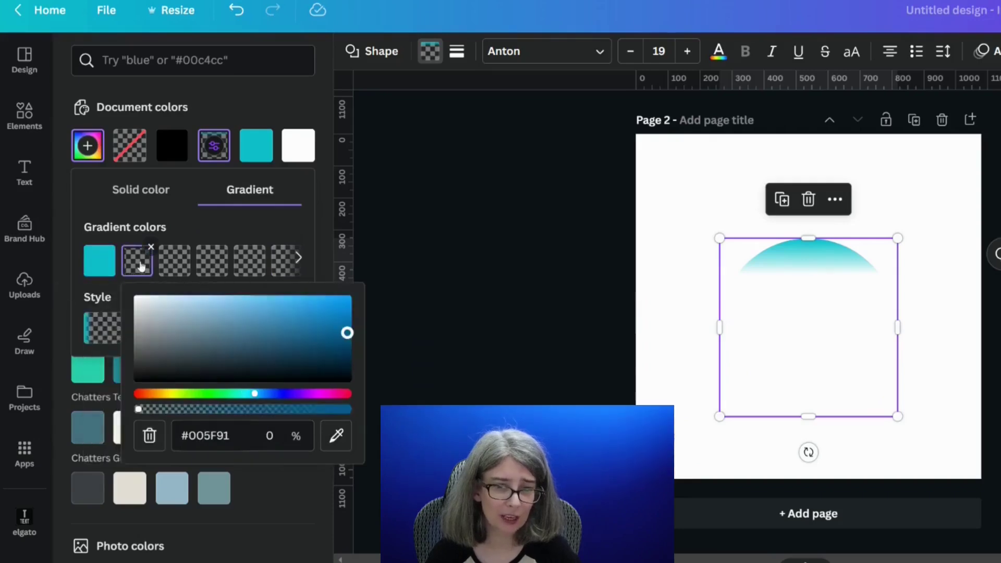
click(101, 269)
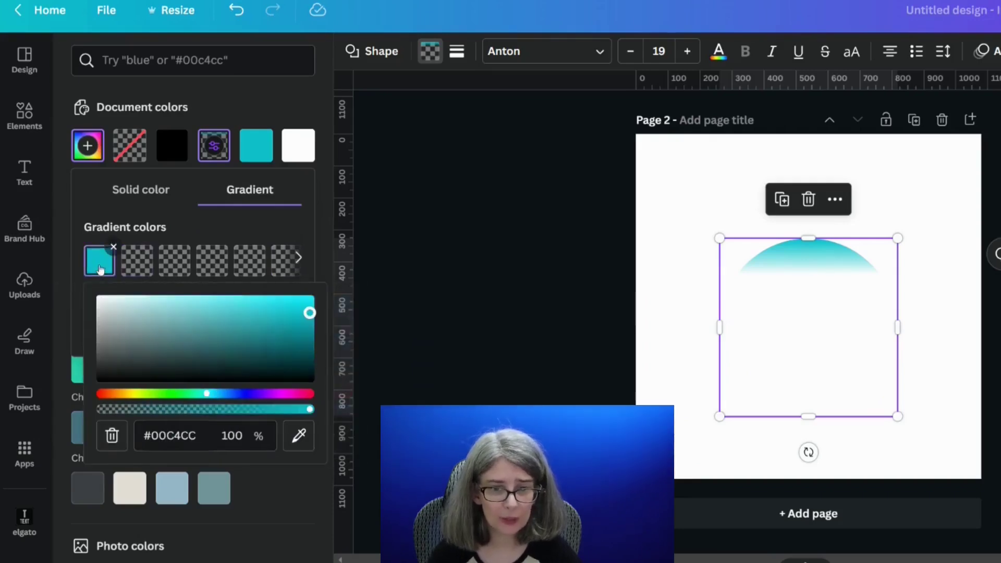
click(131, 261)
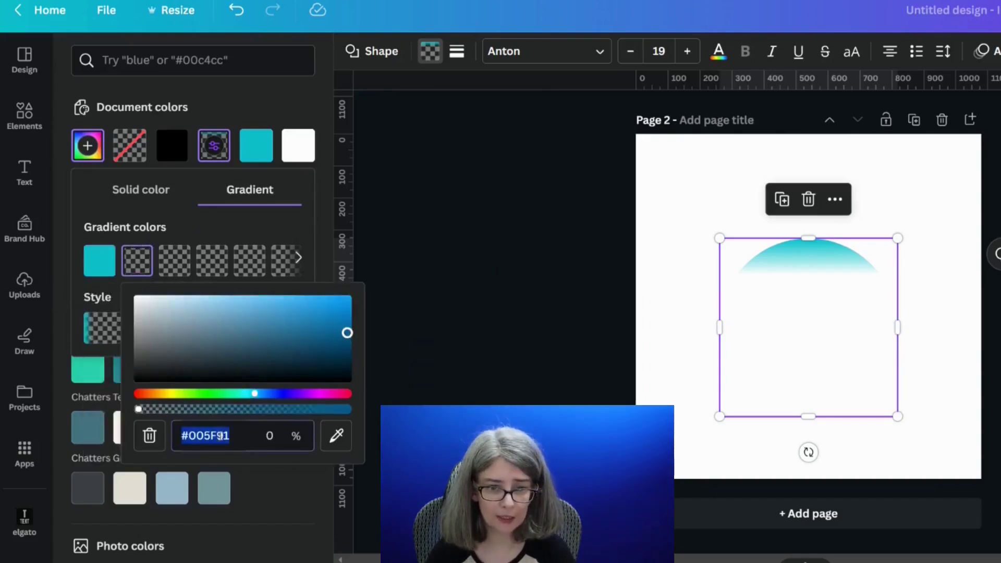
key(ctrl+v)
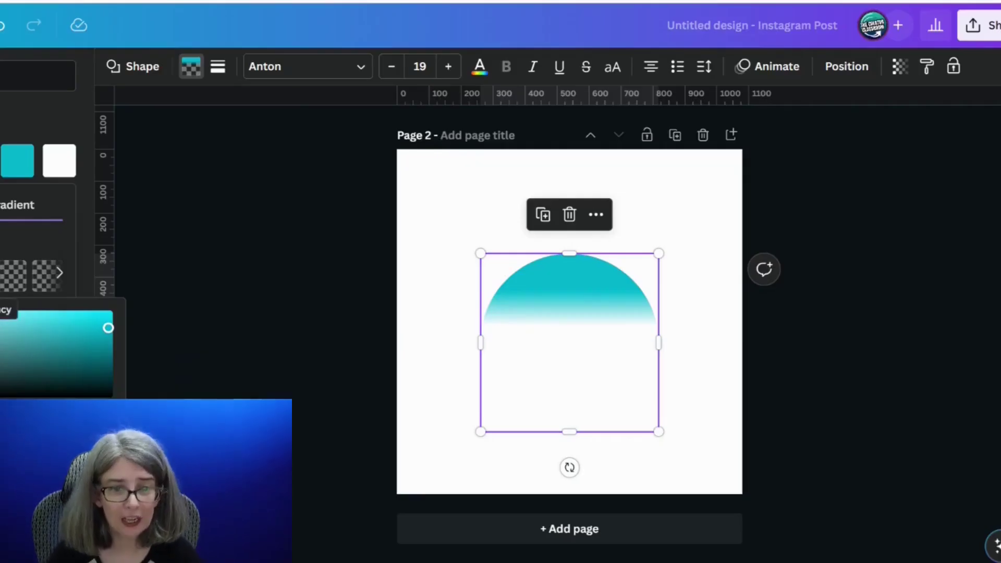
Step: Set the second and third gradient stops to 50% opacity
click(175, 260)
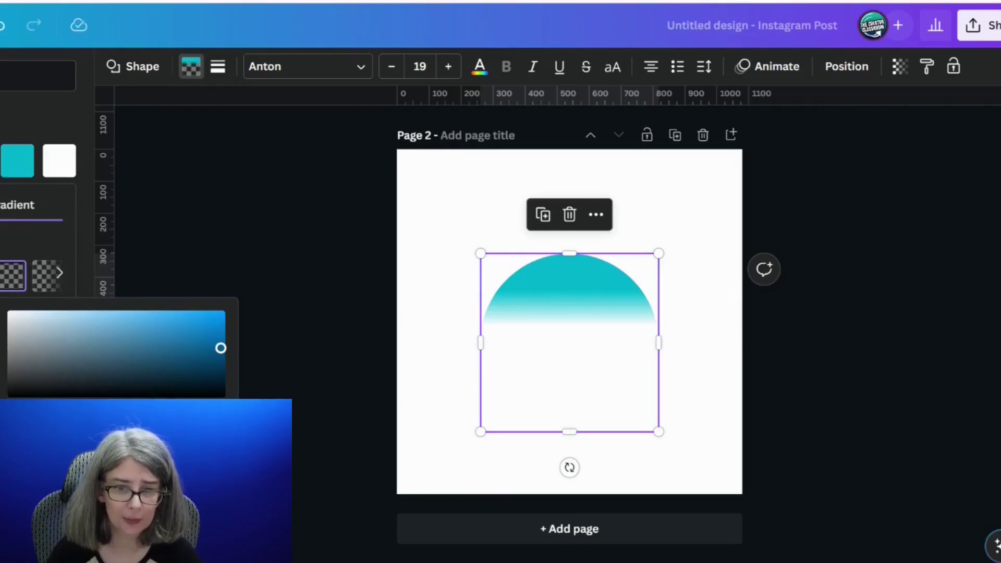
double_click(32, 449)
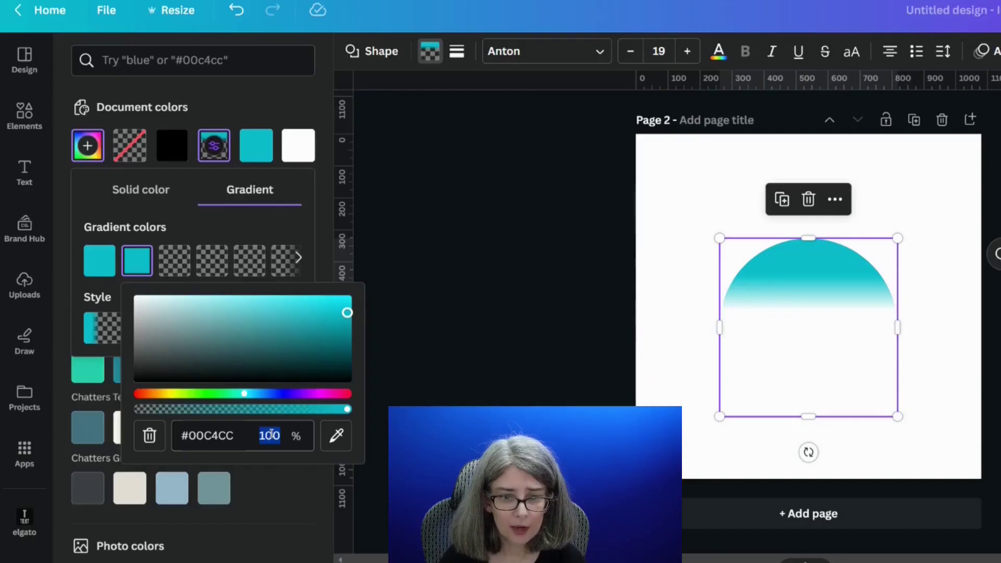
text(50)
key(Return)
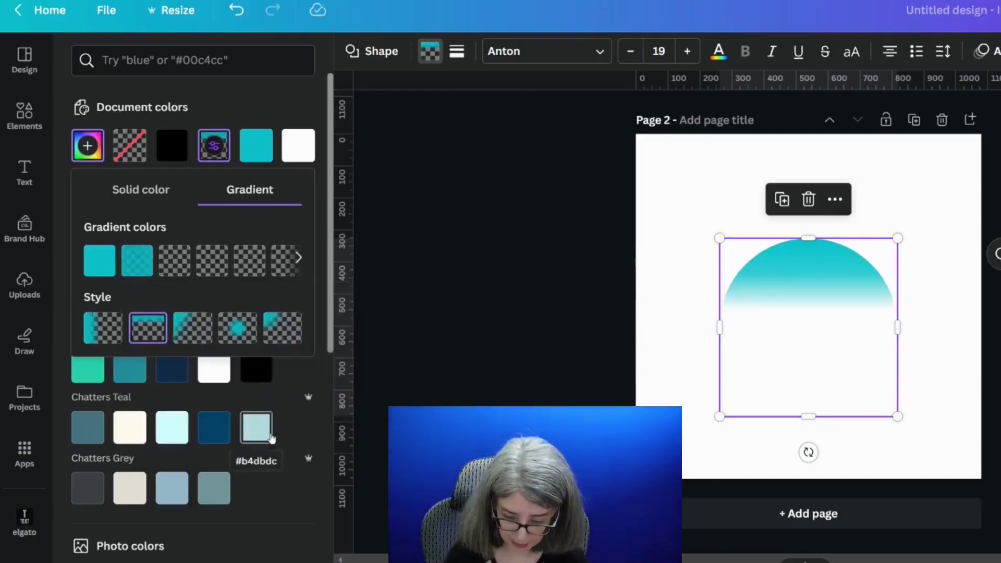
click(171, 260)
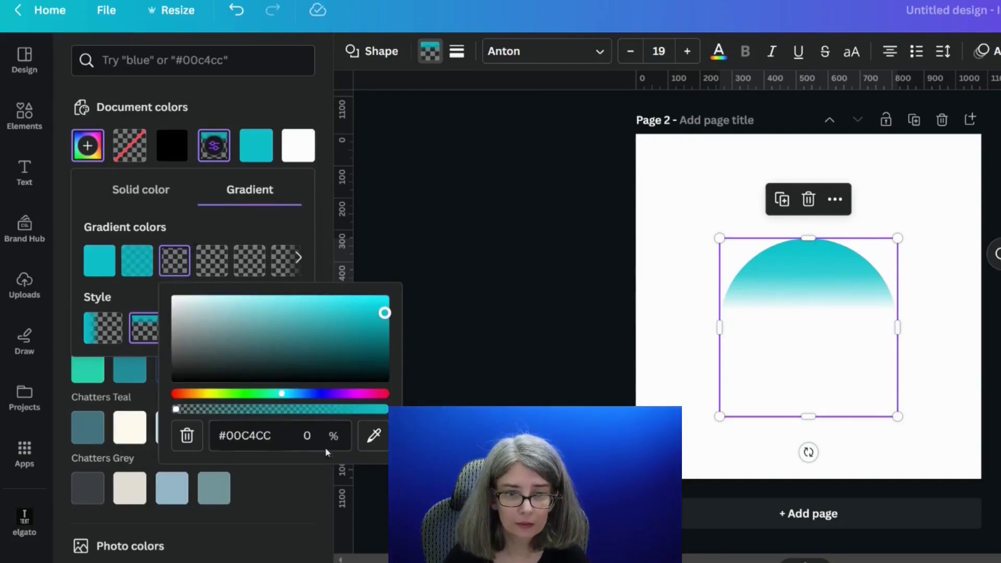
double_click(305, 436)
text(50)
key(Return)
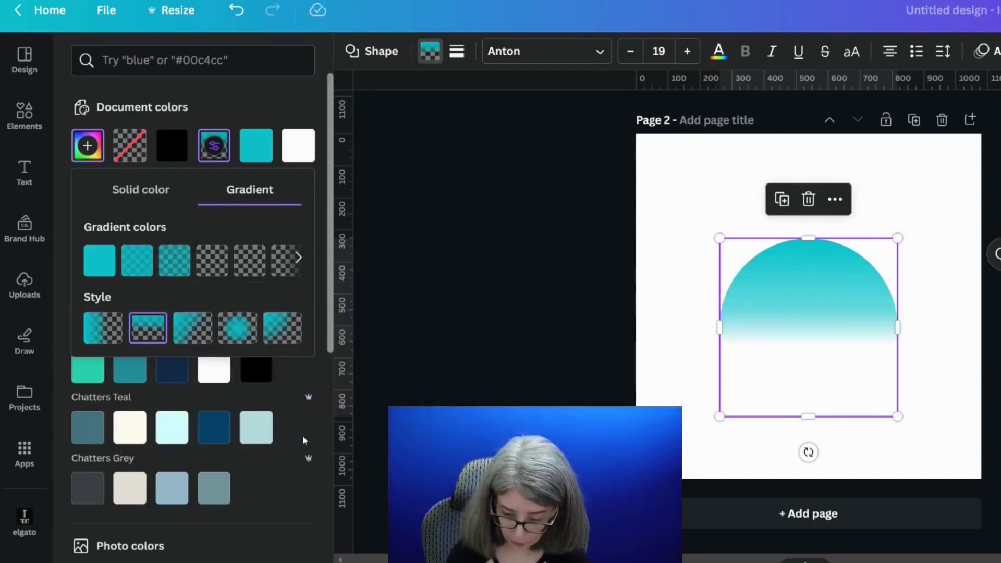
Step: Set the fourth and fifth gradient stops to 50% opacity
click(207, 256)
double_click(328, 446)
text(50)
key(Return)
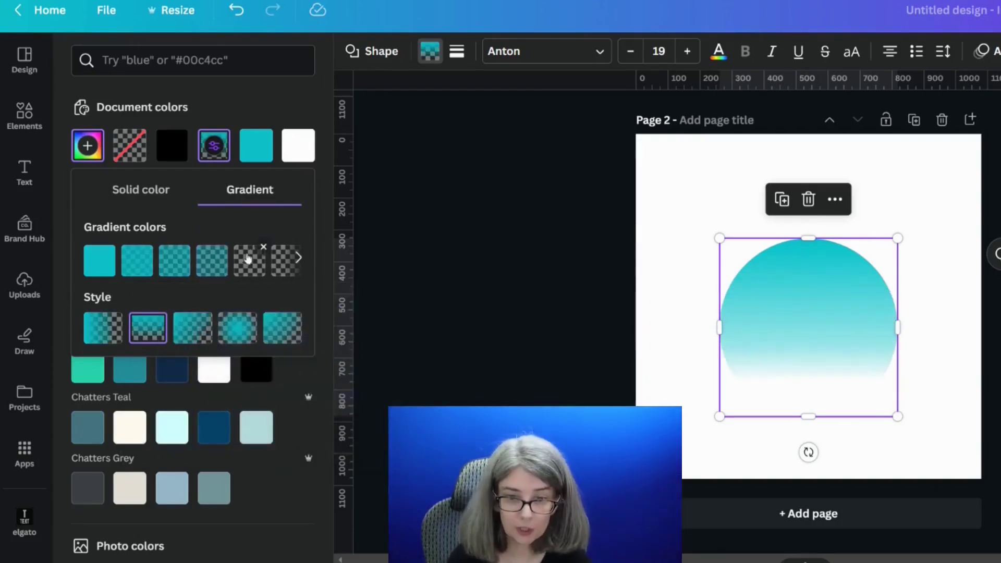
click(248, 259)
double_click(379, 435)
text(50)
key(Return)
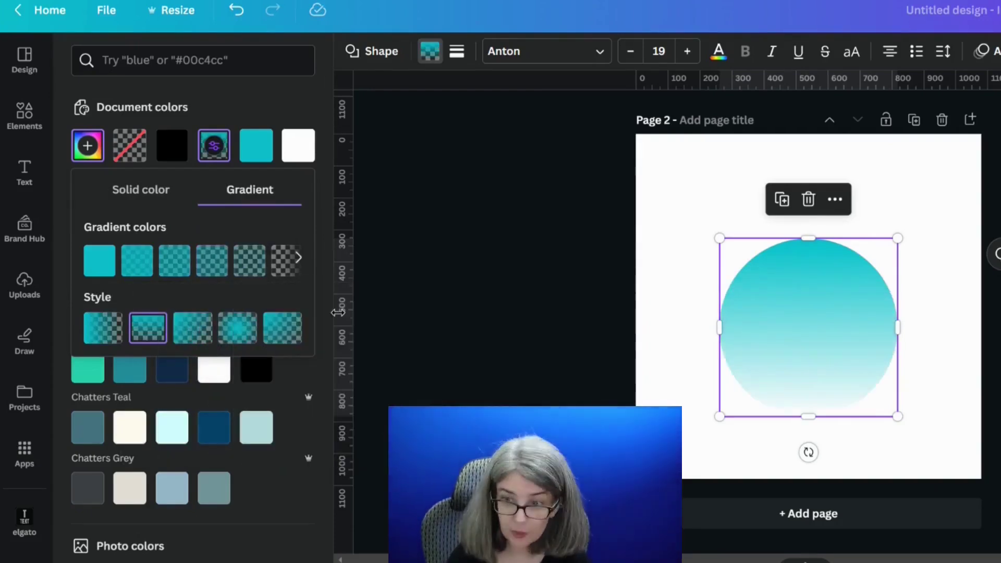
Step: Centre the teal circle on page 2, then bring up the page background's colour choices
click(457, 192)
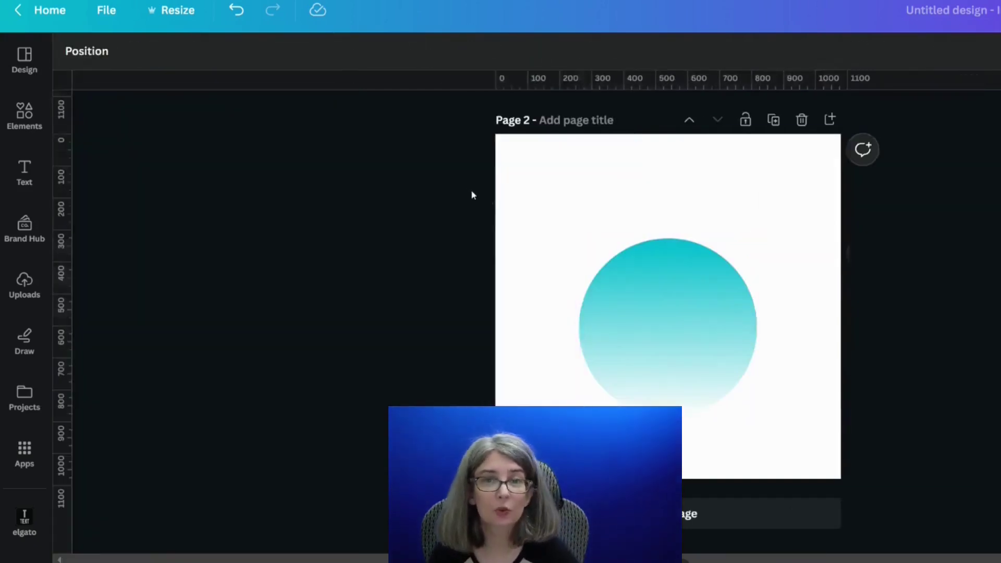
click(672, 339)
drag(672, 340, 637, 320)
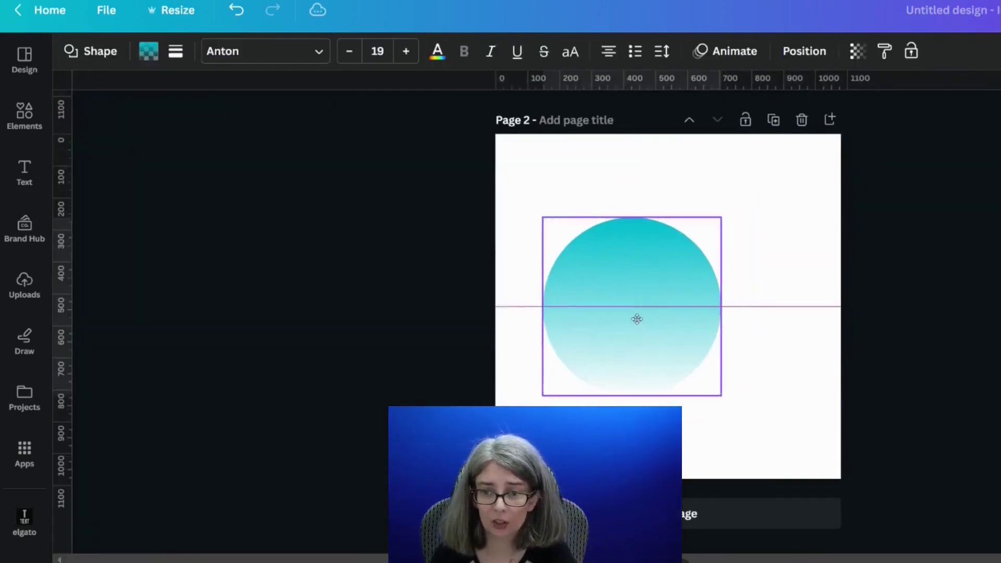
click(788, 229)
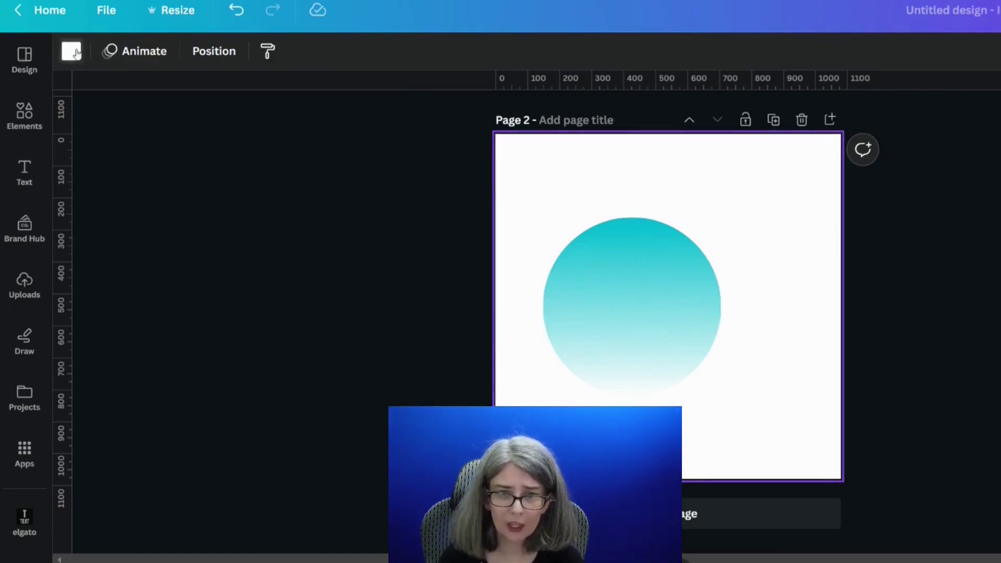
click(72, 51)
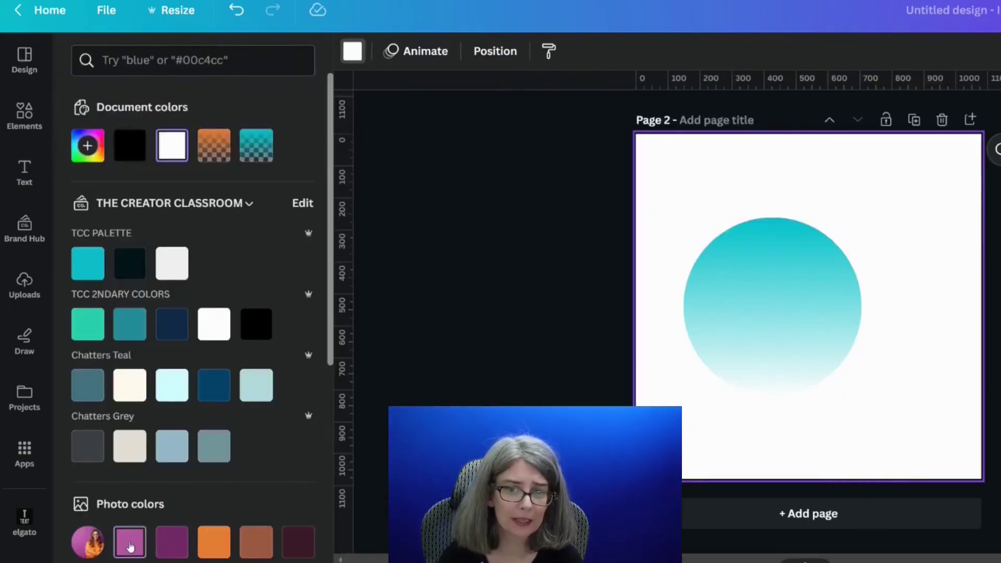